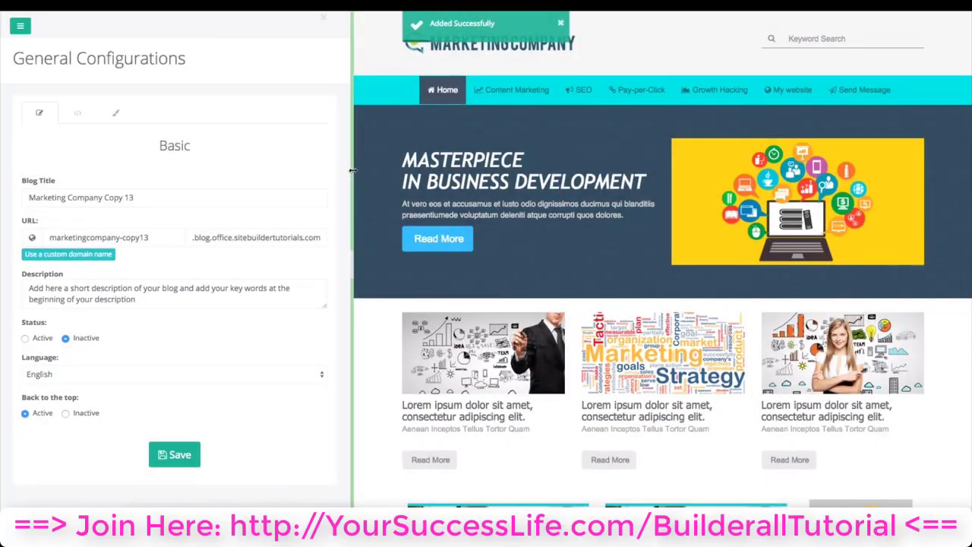
# Widen the configuration pane, set the blog title to "Marketing Agency in Orlando, Florida" and copy that title
pyautogui.moveTo(352, 171); pyautogui.dragTo(366, 170)
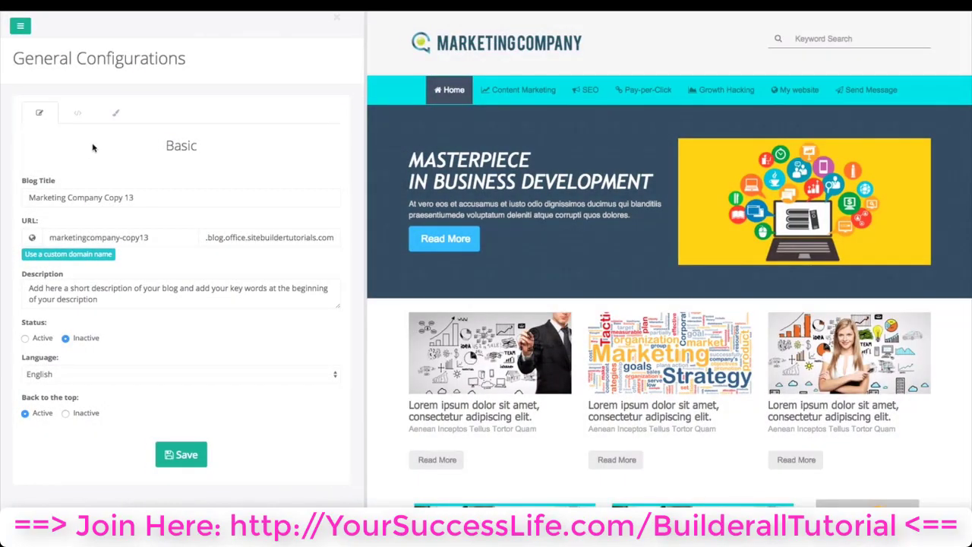
pyautogui.scroll(-1, 91, 149)
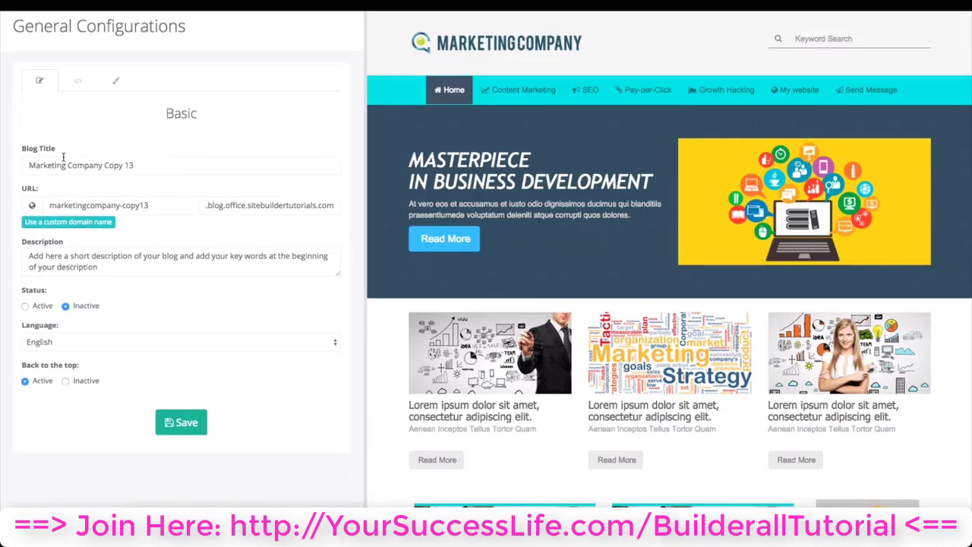
pyautogui.click(142, 164)
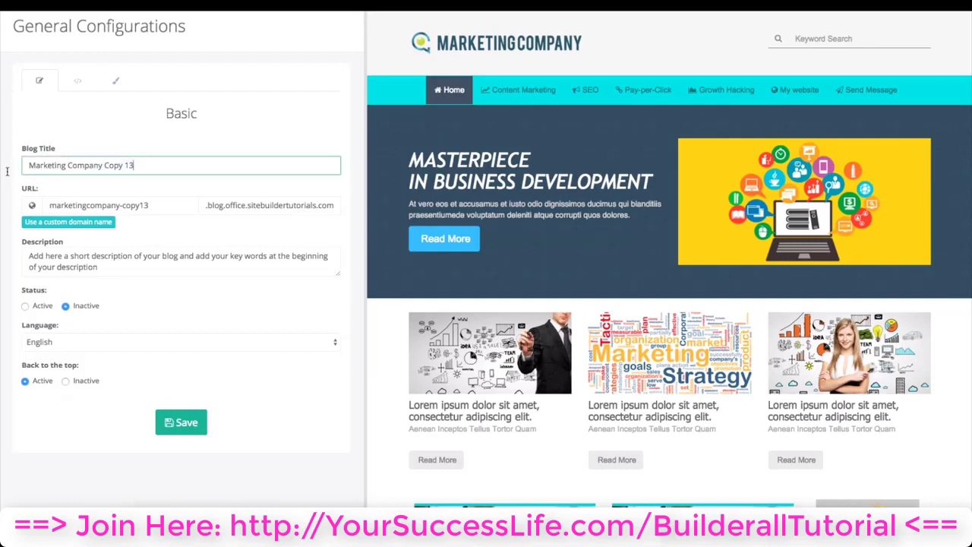
pyautogui.hotkey('ctrl', 'a')
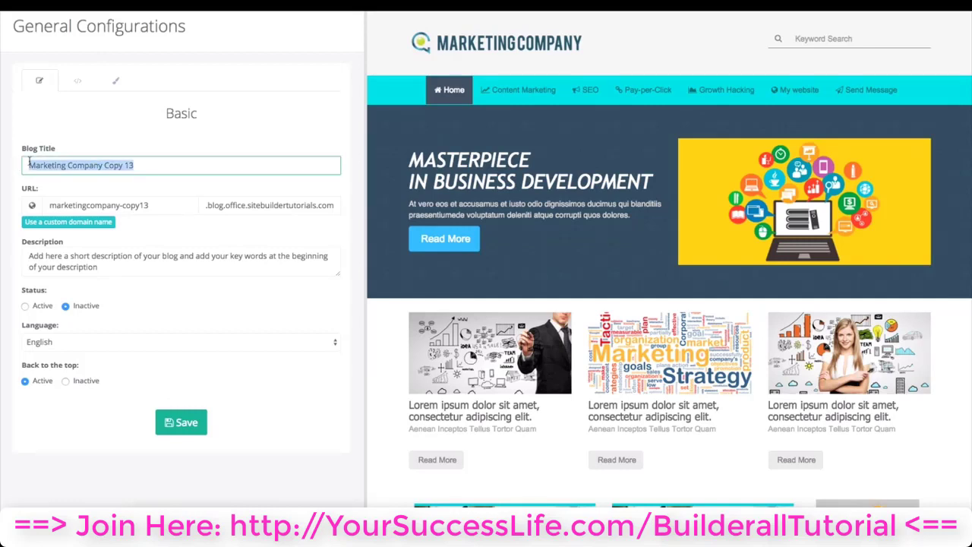
pyautogui.write('Mar')
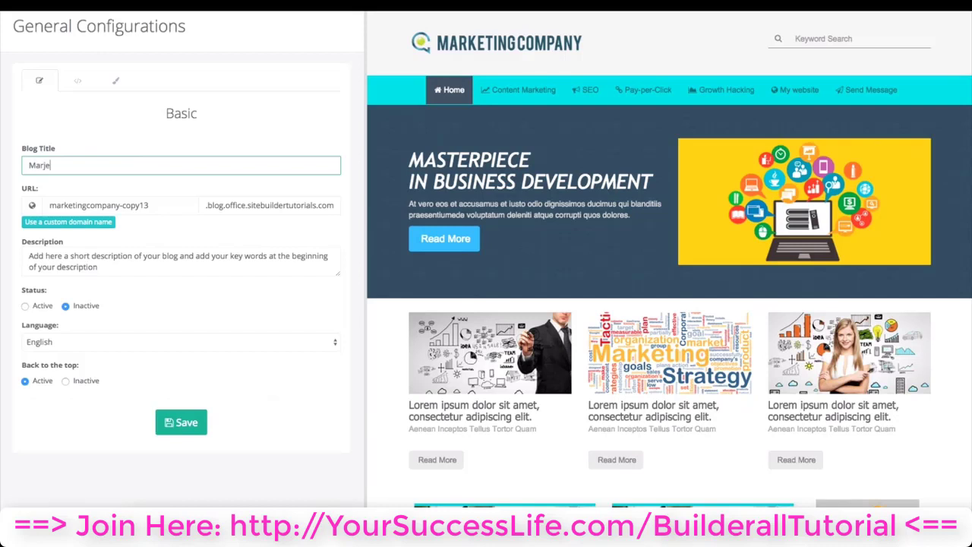
pyautogui.write('keting Agency in Orlado')
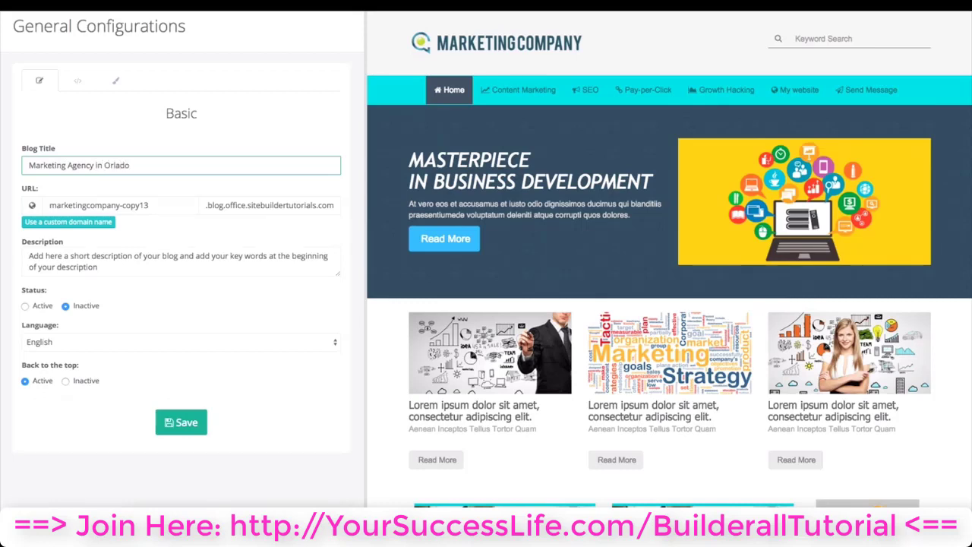
pyautogui.press('BackSpace')
pyautogui.press('BackSpace')
pyautogui.write('ndo, Florida')
pyautogui.moveTo(174, 164); pyautogui.dragTo(26, 163)
pyautogui.hotkey('ctrl', 'c')
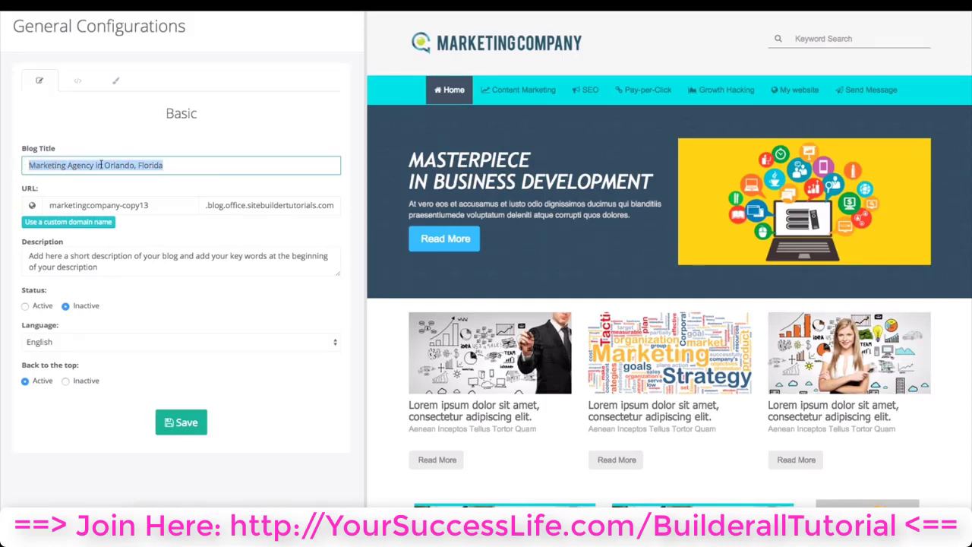
pyautogui.click(73, 186)
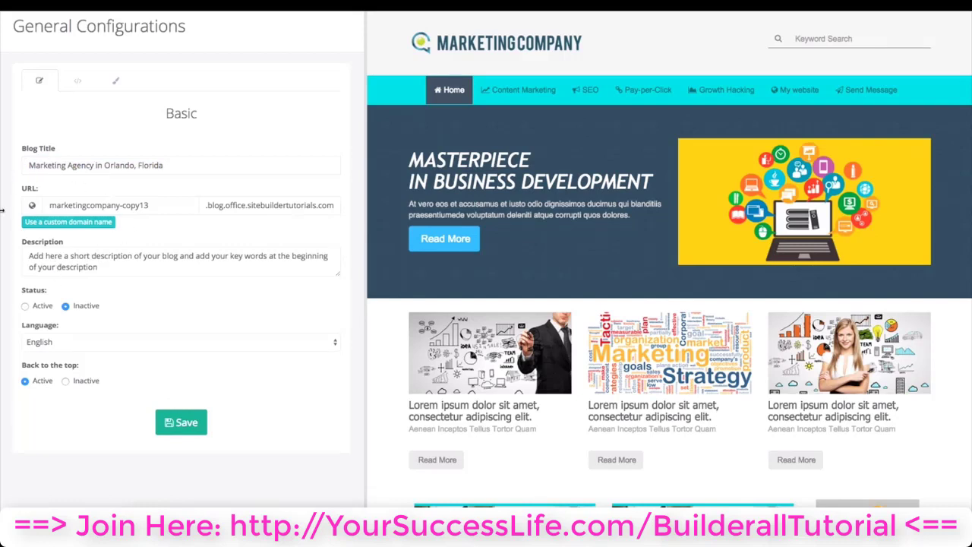
pyautogui.click(67, 204)
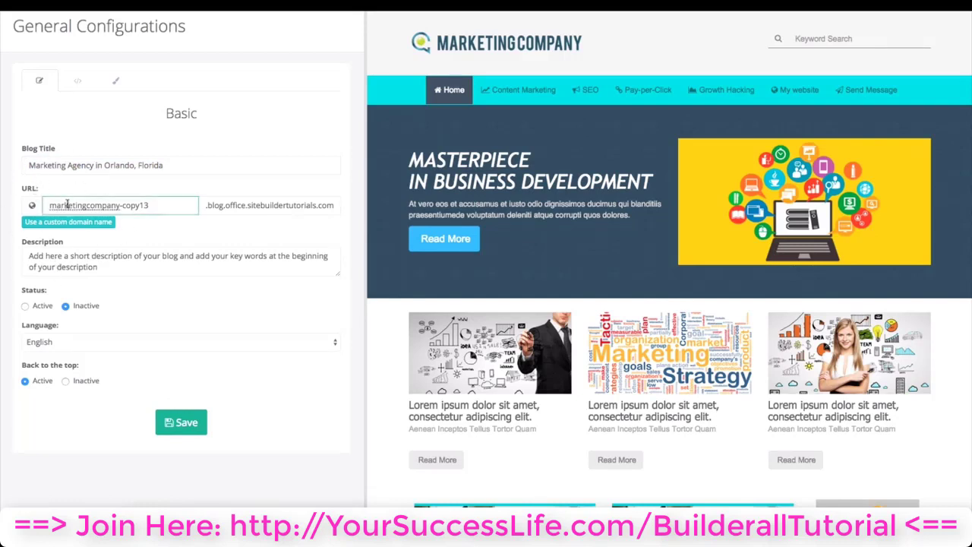
pyautogui.doubleClick(66, 205)
pyautogui.click(48, 205)
pyautogui.doubleClick(48, 205)
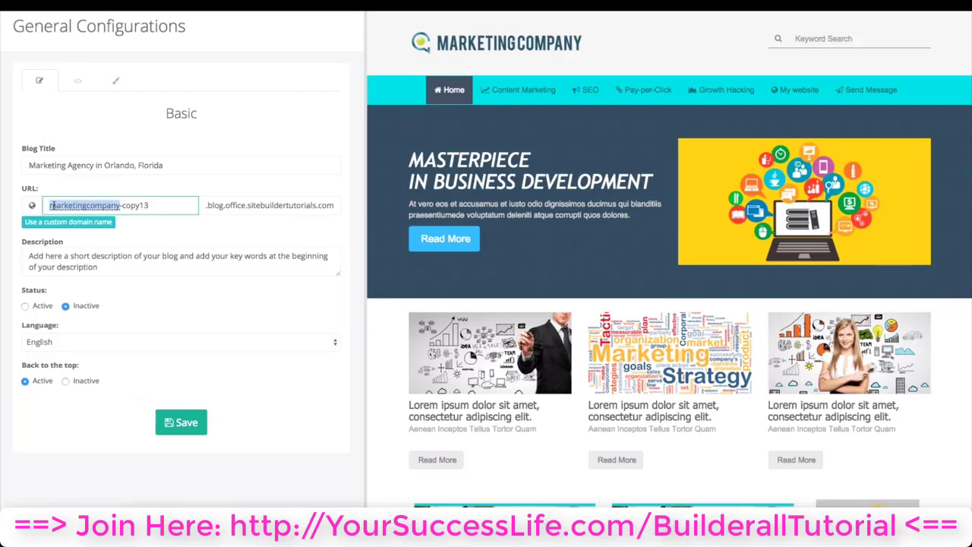
pyautogui.click(50, 205)
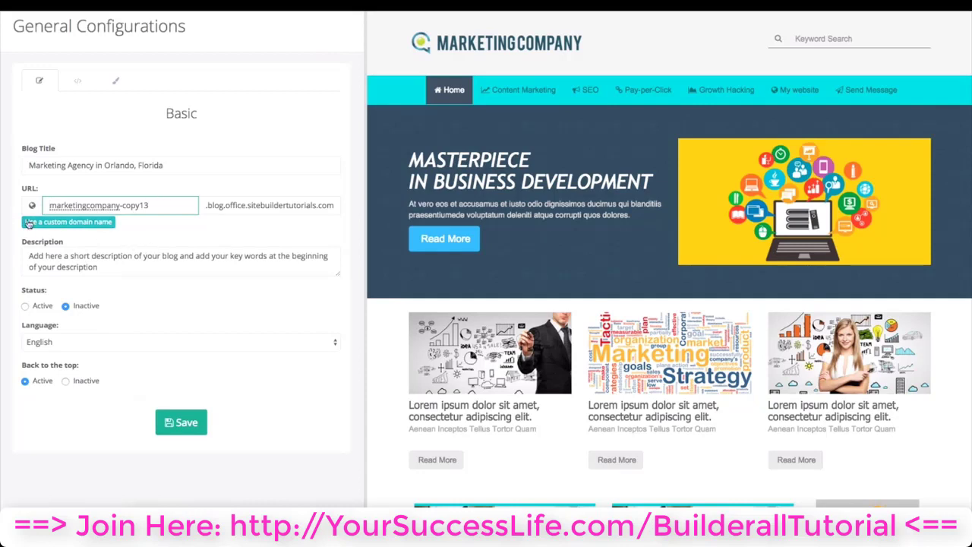
# Replace the blog's placeholder description with the copied title "Marketing Agency in Orlando, Florida"
pyautogui.doubleClick(30, 257)
pyautogui.scroll(1, 30, 256)
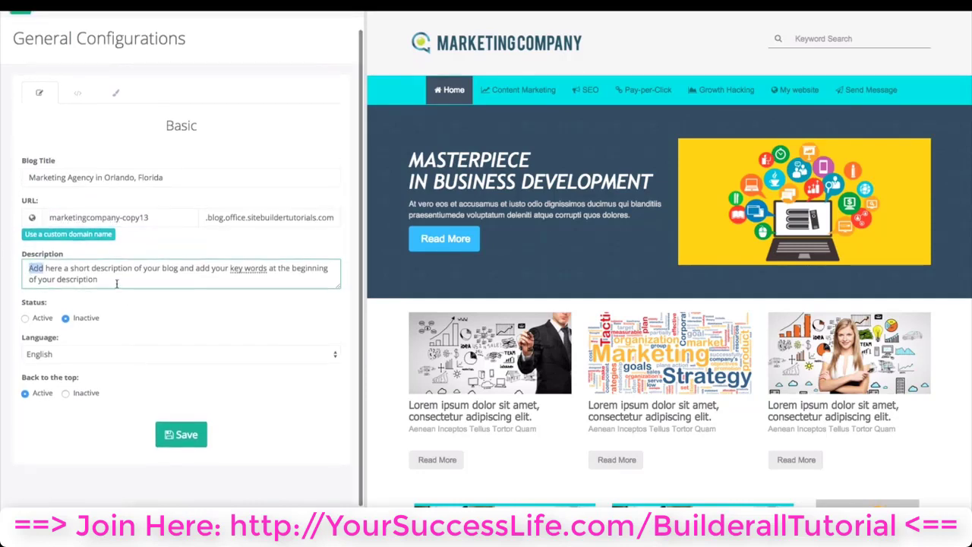
pyautogui.moveTo(99, 278); pyautogui.dragTo(19, 255)
pyautogui.press('BackSpace')
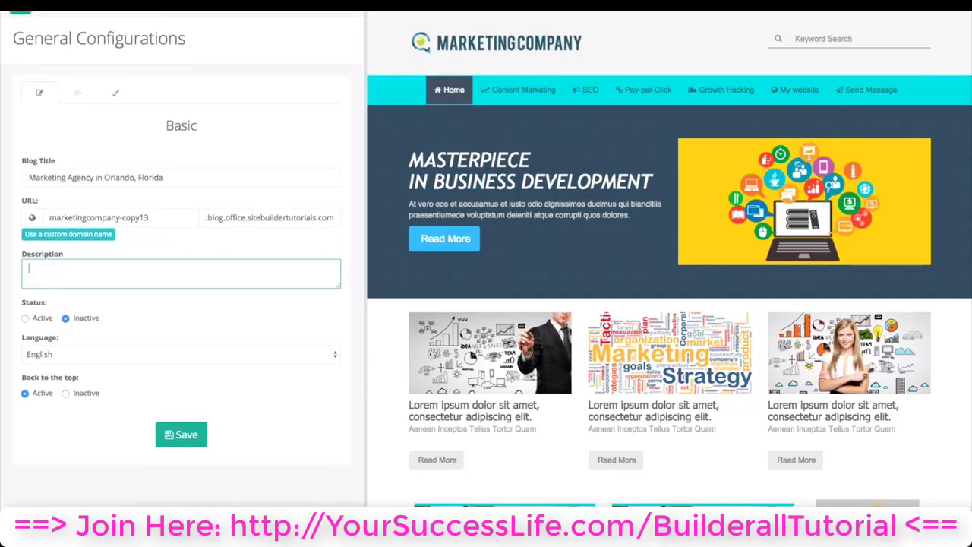
pyautogui.hotkey('ctrl', 'v')
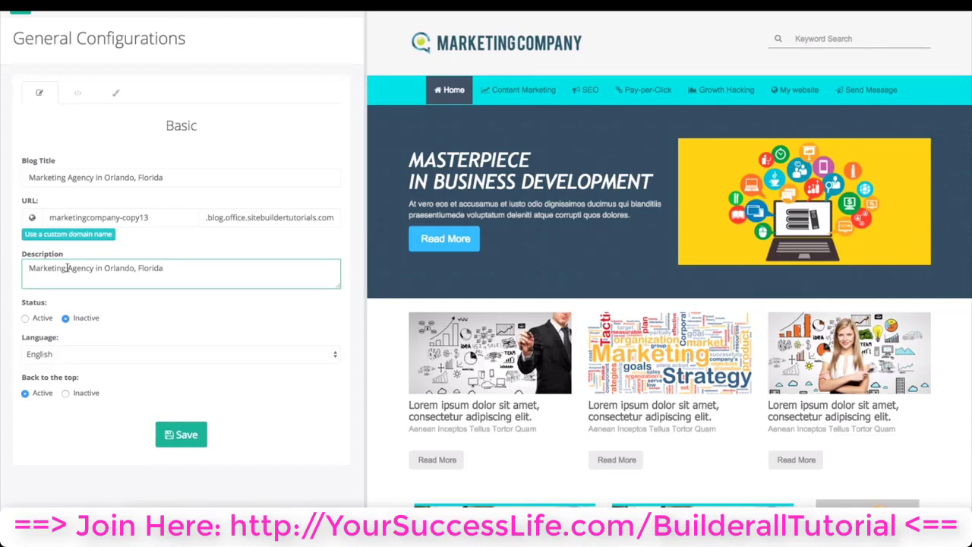
# Extend the description with ", we are your complete digital marketing solution in Orlando, FL"
pyautogui.write(', we are your complet')
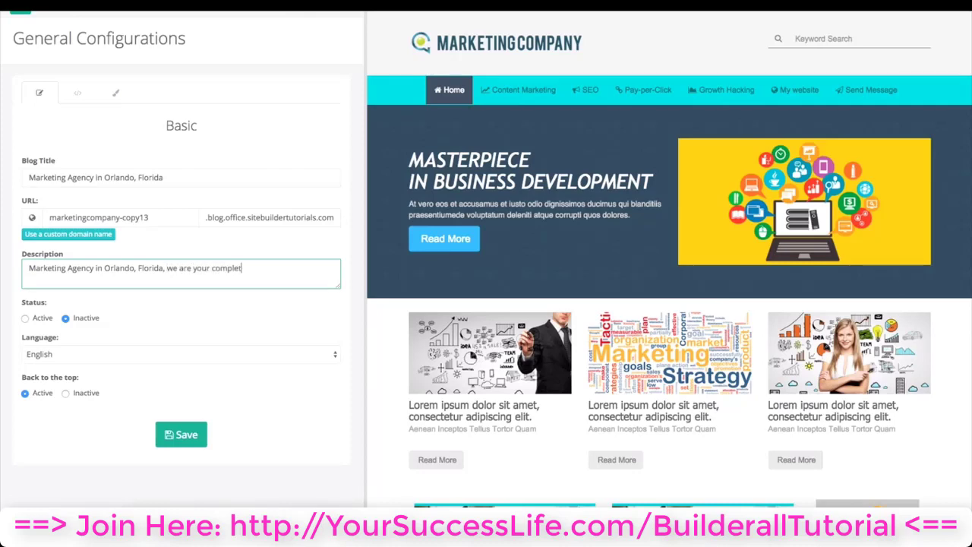
pyautogui.write('e')
pyautogui.write(' solution')
pyautogui.press('BackSpace')
pyautogui.press('BackSpace')
pyautogui.press('BackSpace')
pyautogui.press('BackSpace')
pyautogui.press('BackSpace')
pyautogui.press('BackSpace')
pyautogui.press('BackSpace')
pyautogui.press('BackSpace')
pyautogui.press('BackSpace')
pyautogui.write('digital marketing ')
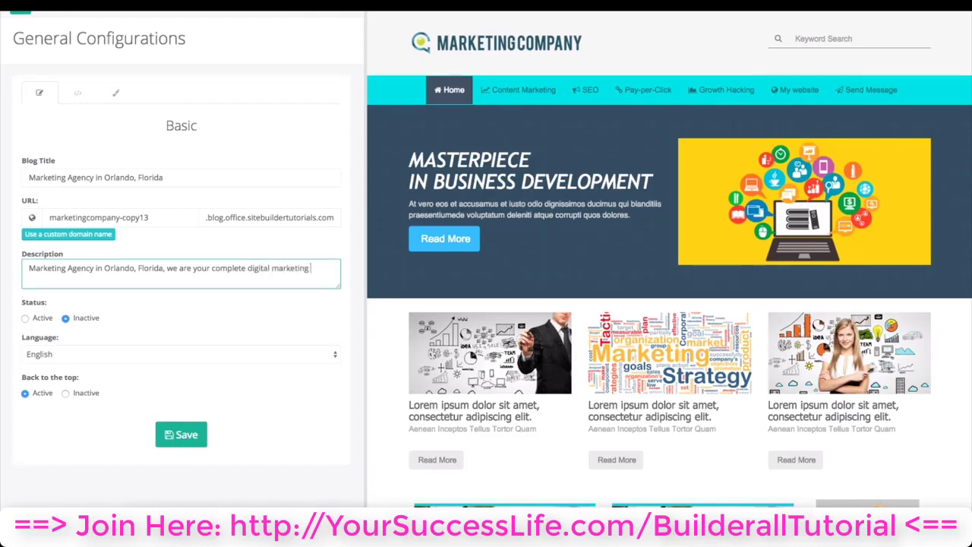
pyautogui.write('solution in Orlando, Fl')
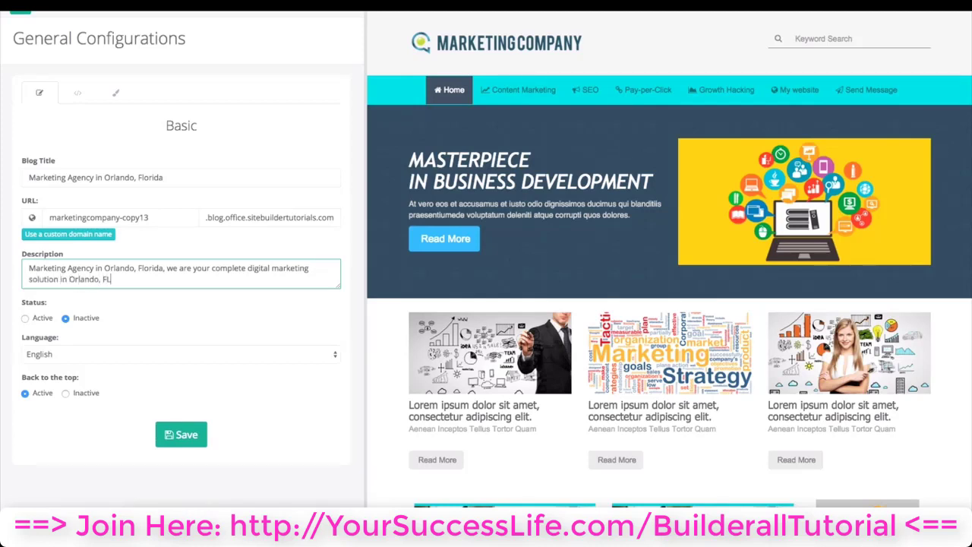
pyautogui.press('BackSpace')
pyautogui.write('L')
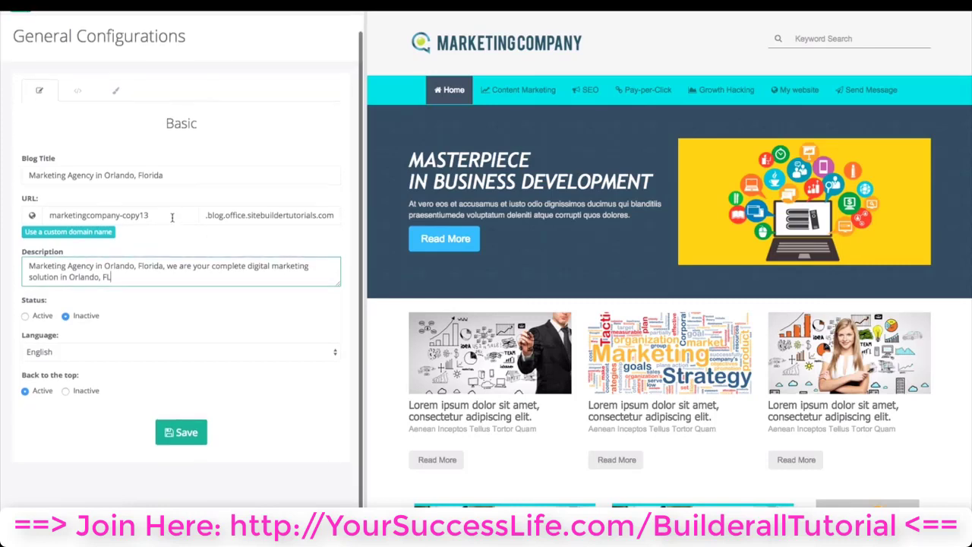
# Replace the blog's URL name with the copied title and reformat its first two words as "marketing-agency"
pyautogui.doubleClick(172, 218)
pyautogui.tripleClick(172, 218)
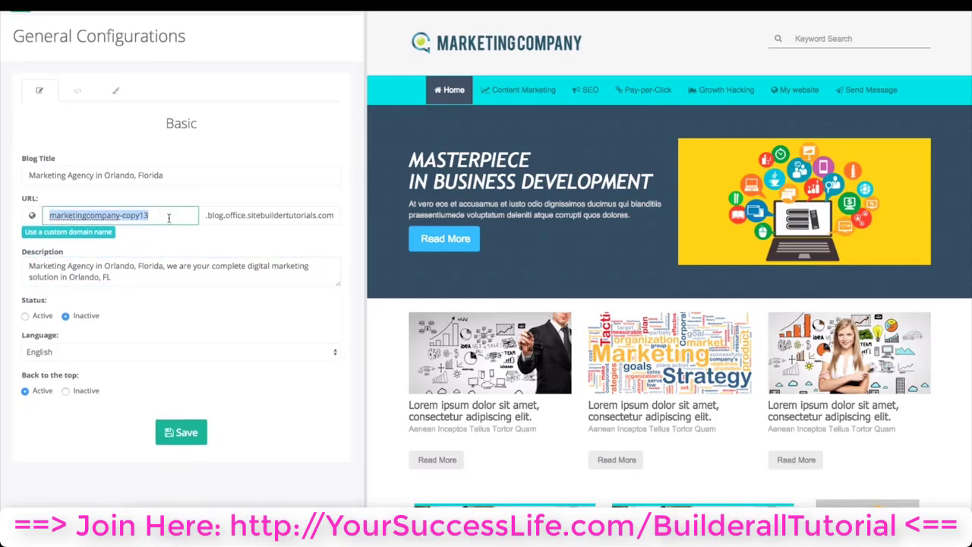
pyautogui.hotkey('ctrl', 'v')
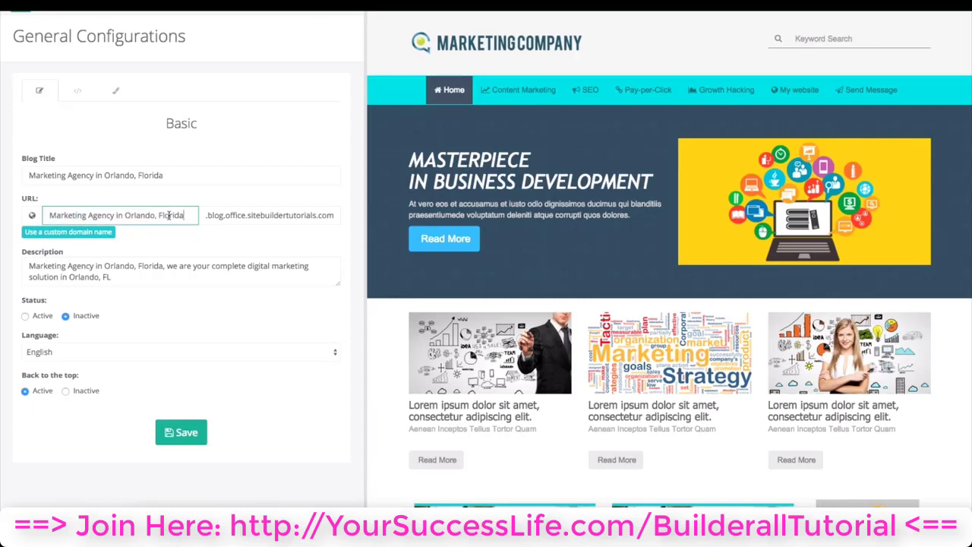
pyautogui.click(57, 216)
pyautogui.press('BackSpace')
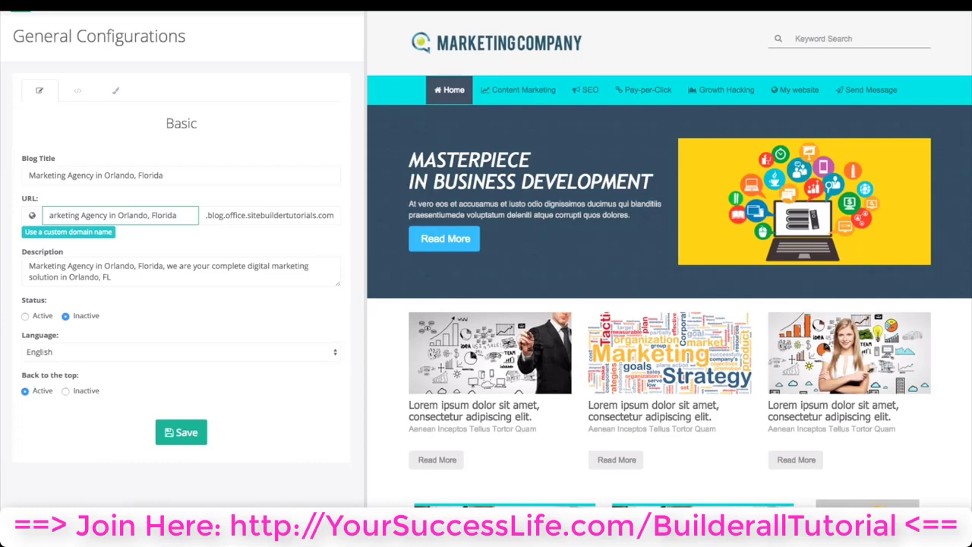
pyautogui.write('m')
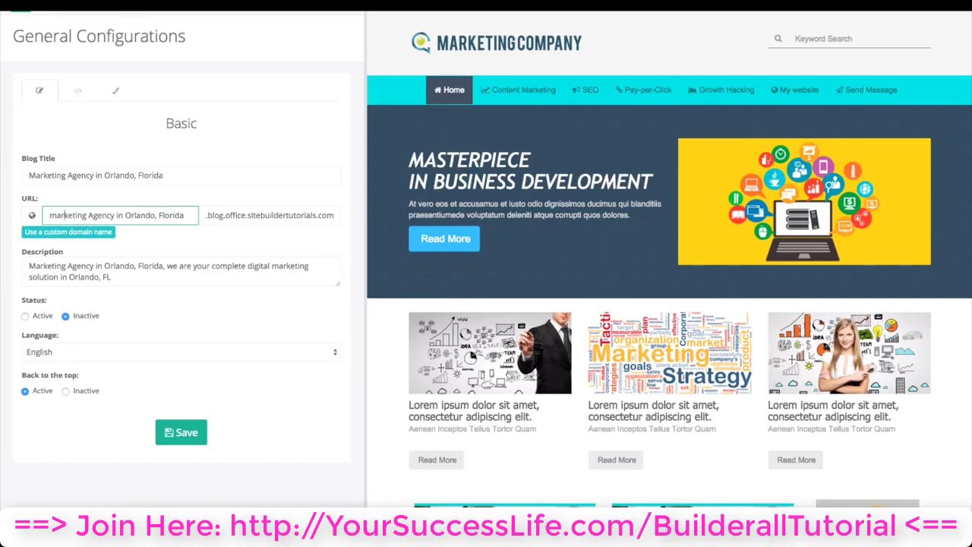
pyautogui.click(76, 215)
pyautogui.press('Delete')
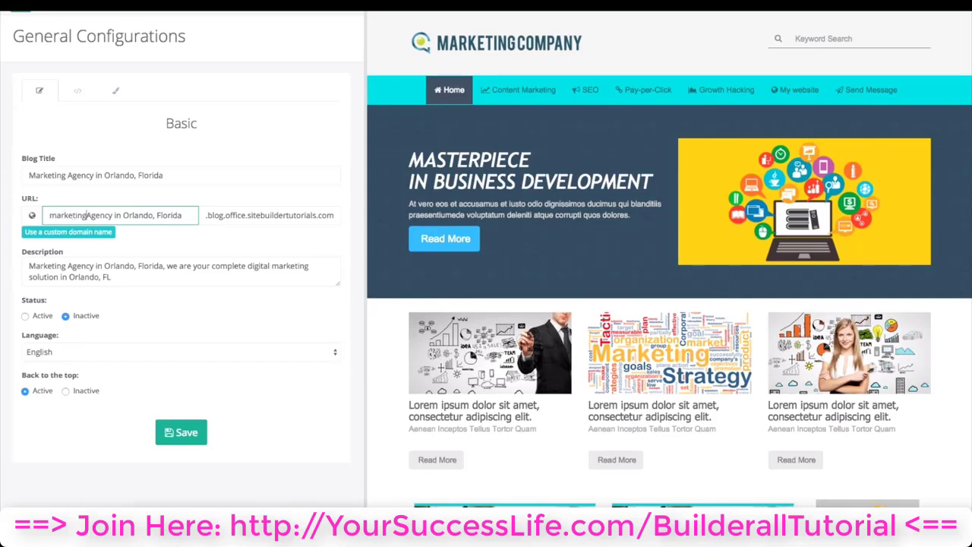
pyautogui.write('_')
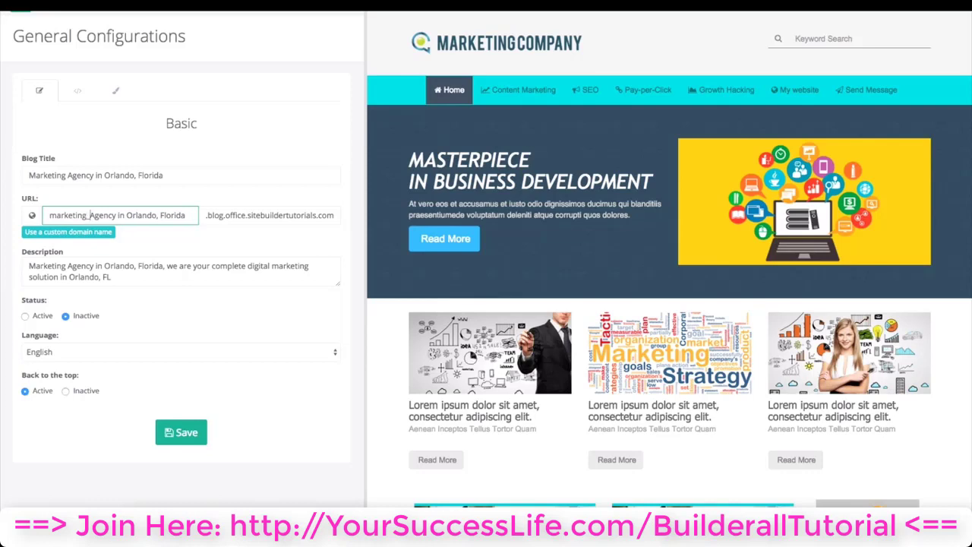
pyautogui.press('BackSpace')
pyautogui.write('-')
pyautogui.press('Delete')
pyautogui.write('a')
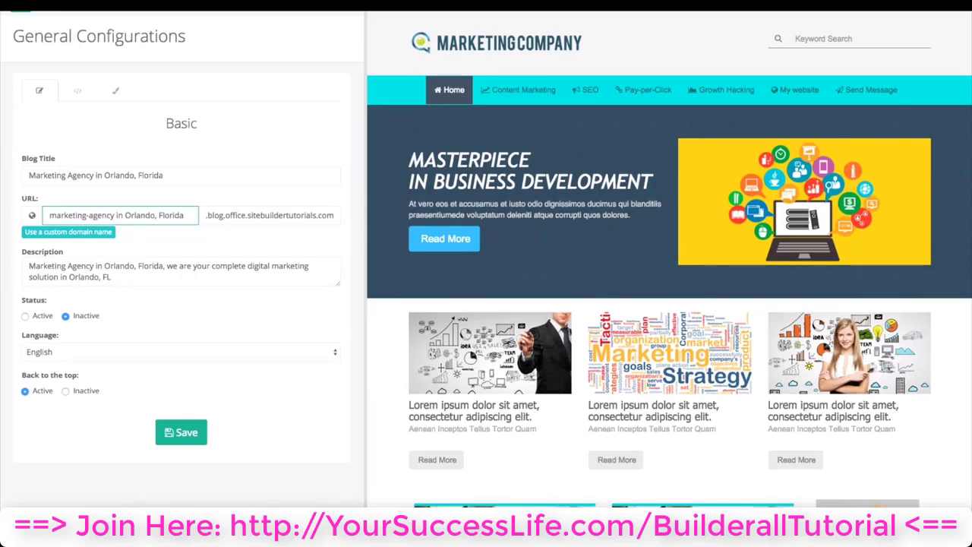
# Reformat the remaining words with hyphens and lowercase so the URL name reads "marketing-agency-in-orlando-florida"
pyautogui.press('Delete')
pyautogui.write('-')
pyautogui.click(131, 217)
pyautogui.press('BackSpace')
pyautogui.press('BackSpace')
pyautogui.write('-o')
pyautogui.click(162, 215)
pyautogui.press('BackSpace')
pyautogui.press('BackSpace')
pyautogui.press('BackSpace')
pyautogui.write('-')
pyautogui.press('BackSpace')
pyautogui.press('BackSpace')
pyautogui.write('-f')
pyautogui.click(190, 241)
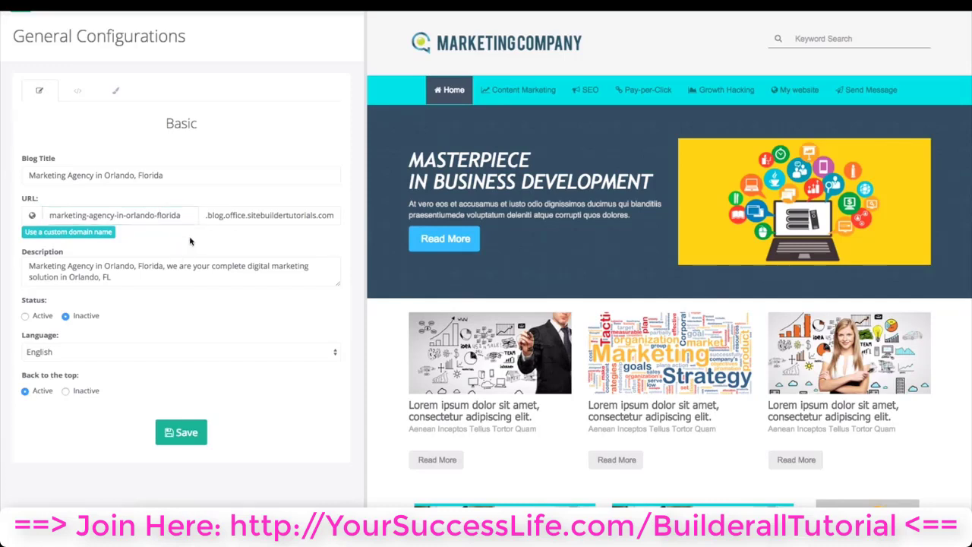
# Set the blog status to Active and return it to Inactive
pyautogui.scroll(-1, 189, 242)
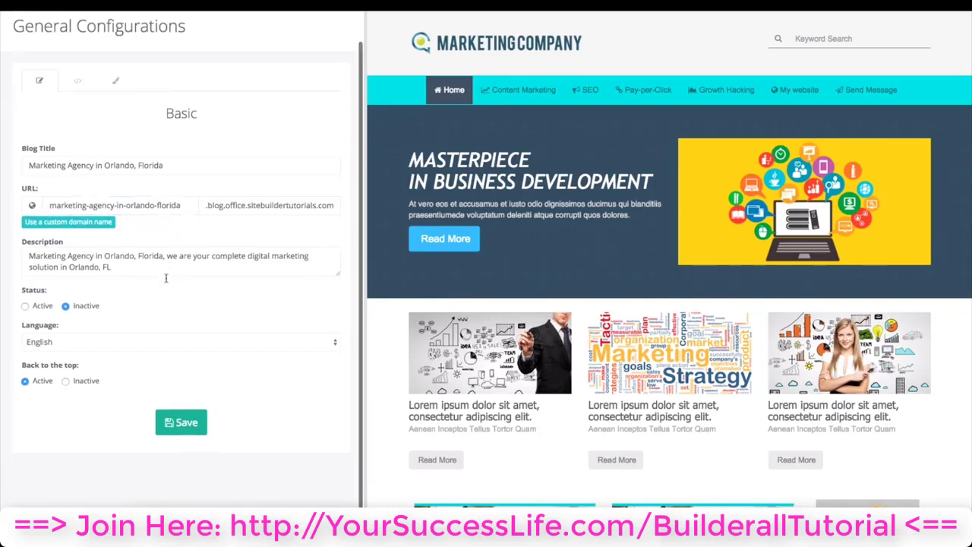
pyautogui.click(26, 308)
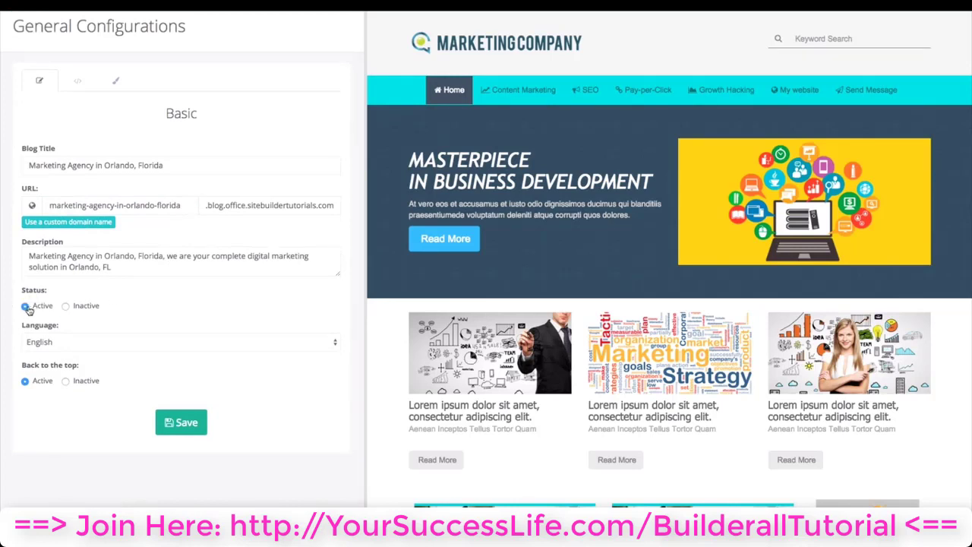
pyautogui.click(66, 307)
# Check the available blog languages and keep English selected
pyautogui.click(91, 348)
pyautogui.click(76, 344)
pyautogui.click(76, 343)
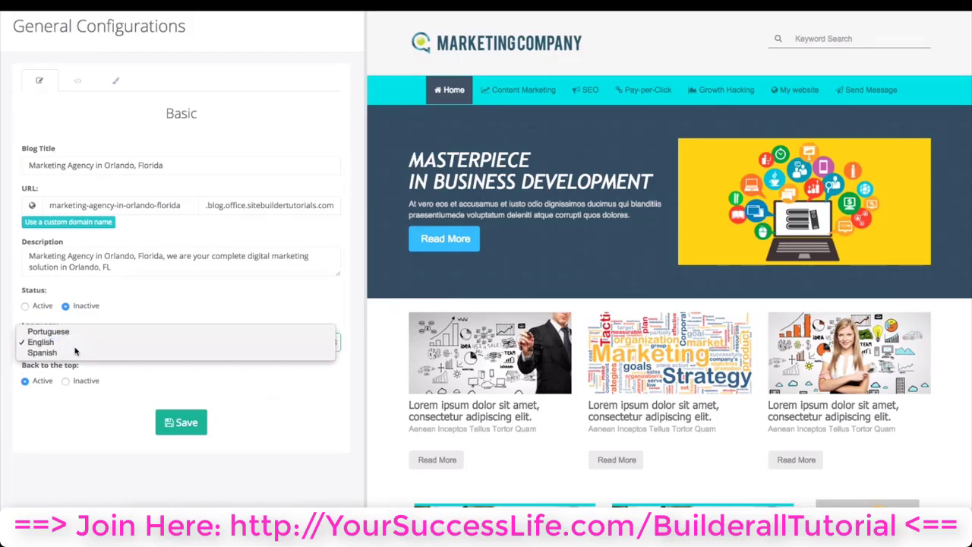
pyautogui.click(74, 348)
pyautogui.click(108, 324)
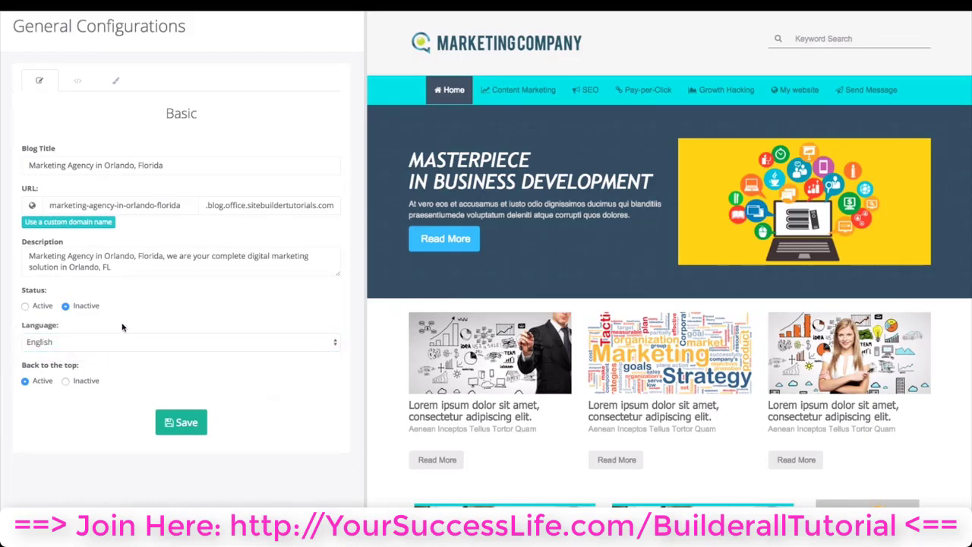
# Set the back-to-top option to Inactive, restore it to Active, and look for its button in the blog preview
pyautogui.click(67, 382)
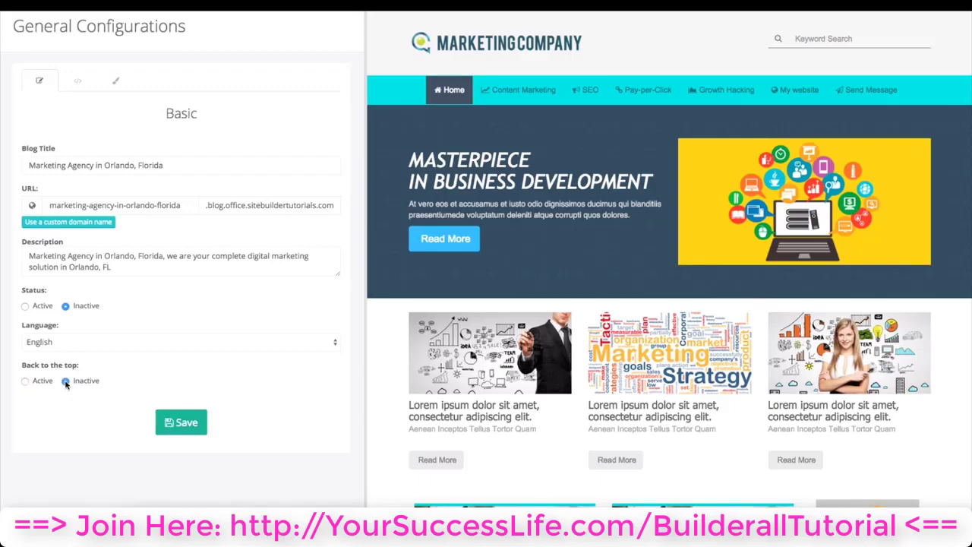
pyautogui.click(25, 380)
pyautogui.scroll(-10, 649, 390)
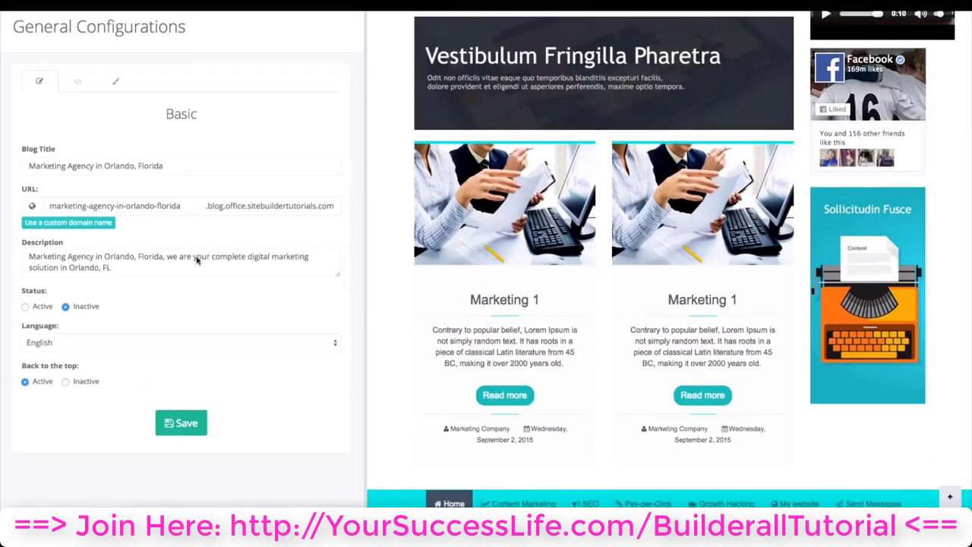
# Open the blog's advanced settings and examine the Google Analytics ID and Metatags / Scripts fields
pyautogui.scroll(1, 194, 258)
pyautogui.click(71, 115)
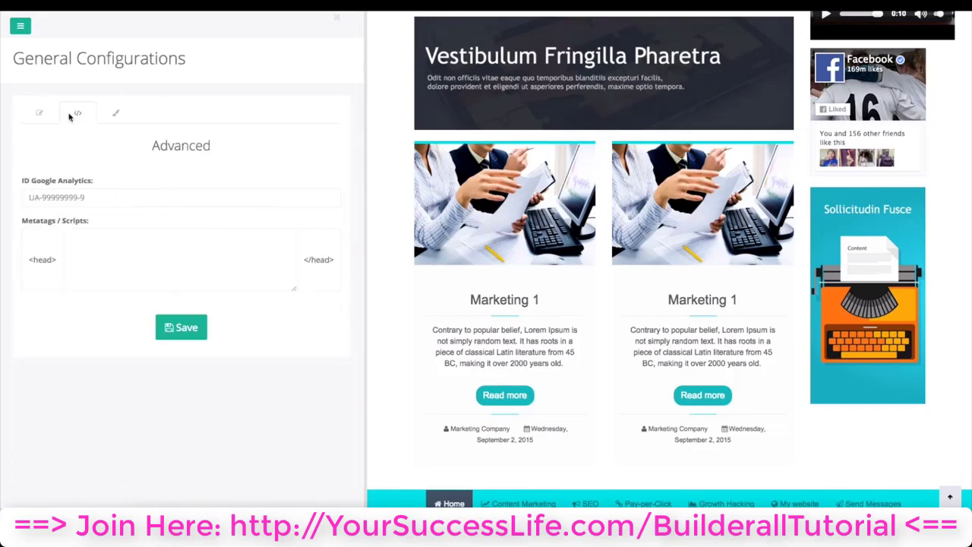
pyautogui.click(121, 199)
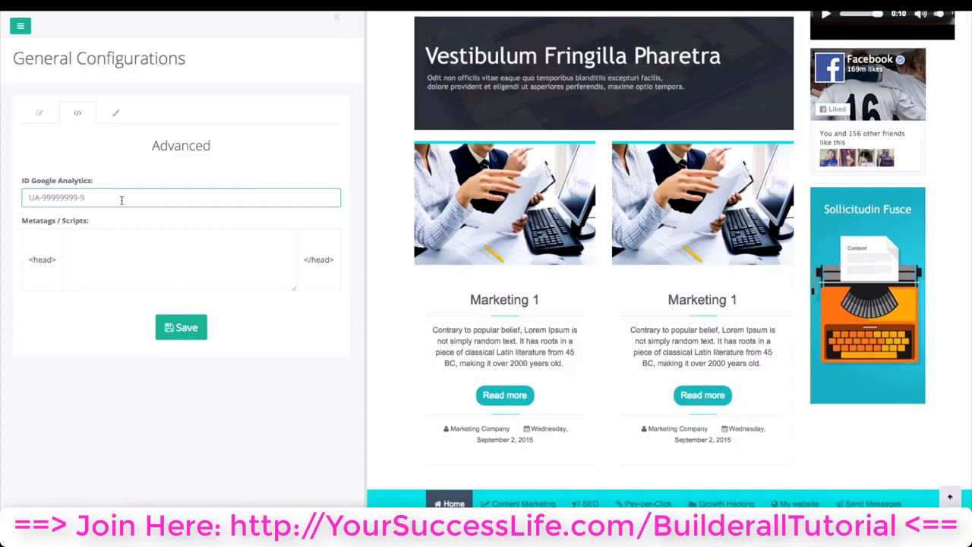
pyautogui.click(82, 241)
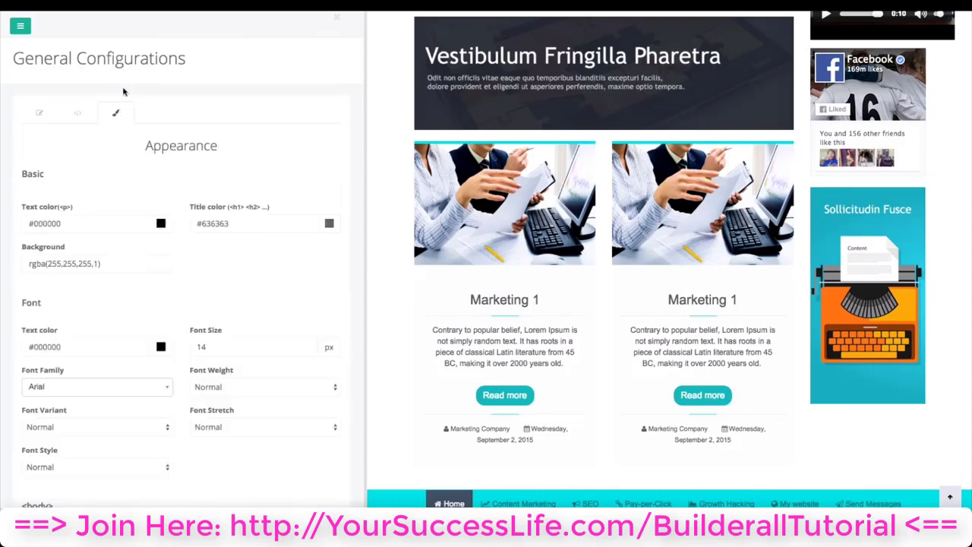
# Examine the basic color and font settings in the blog's appearance options, and check the available font families, keeping Arial
pyautogui.scroll(-2, 245, 264)
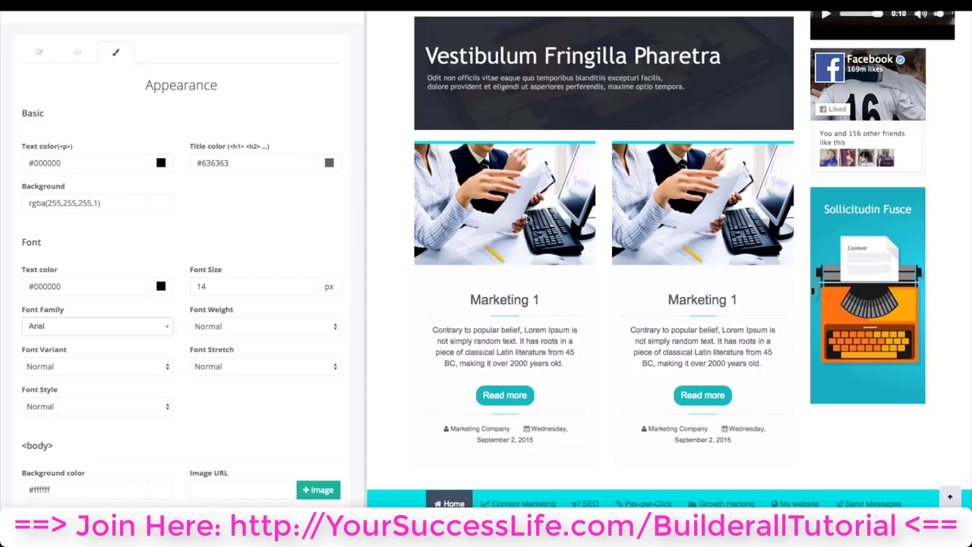
pyautogui.click(270, 164)
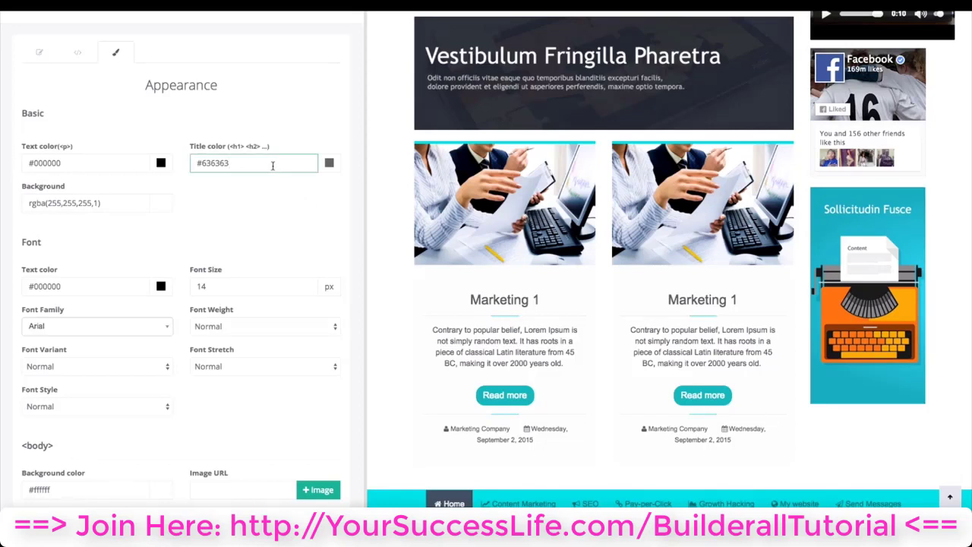
pyautogui.scroll(-2, 273, 252)
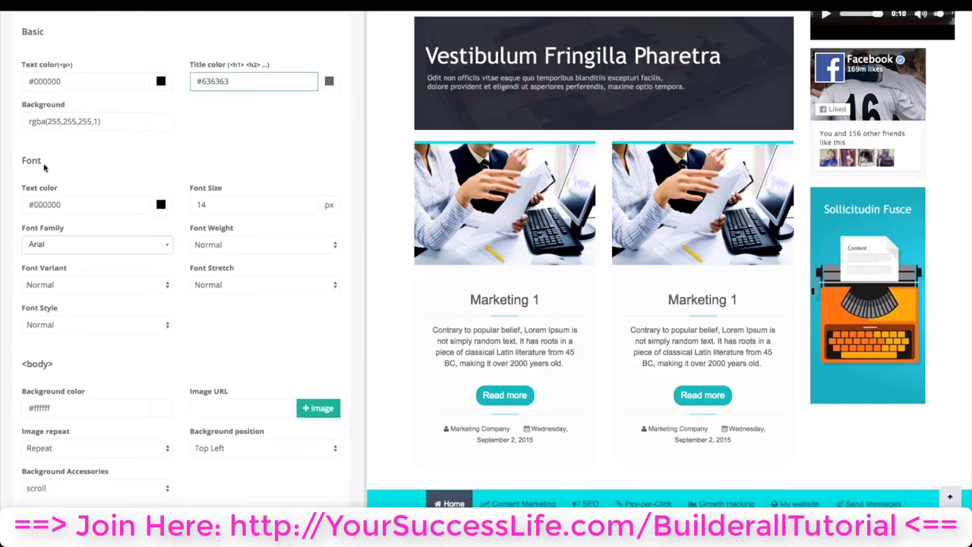
pyautogui.click(112, 206)
pyautogui.click(115, 251)
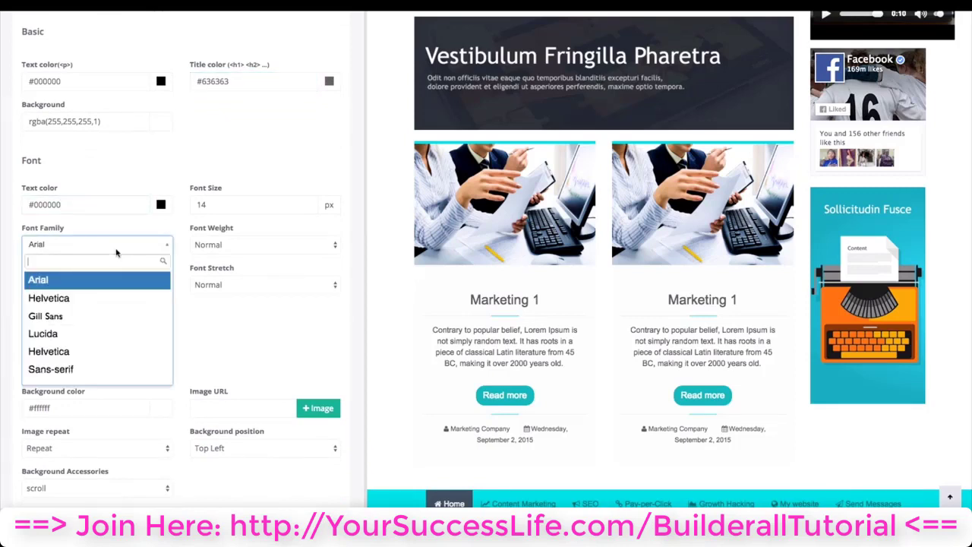
pyautogui.scroll(-5, 109, 311)
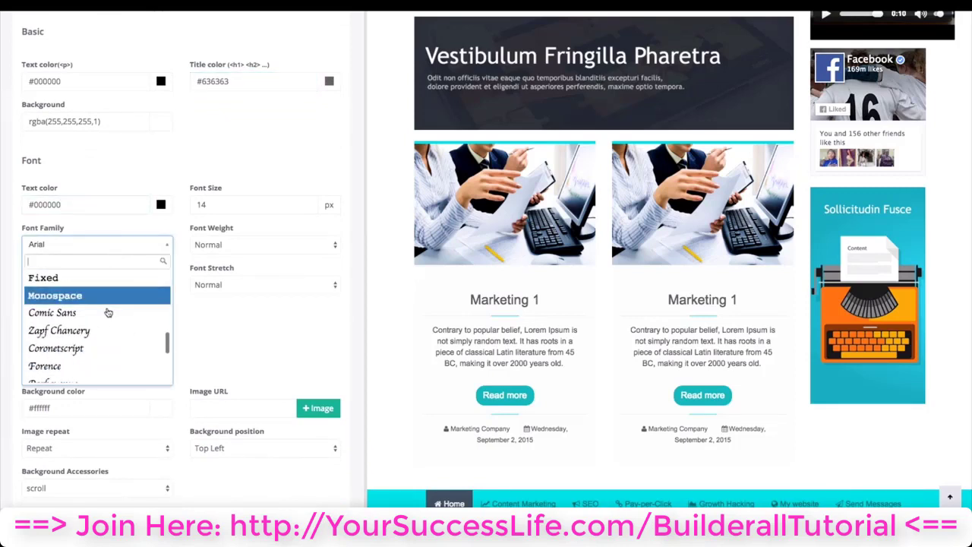
pyautogui.click(119, 244)
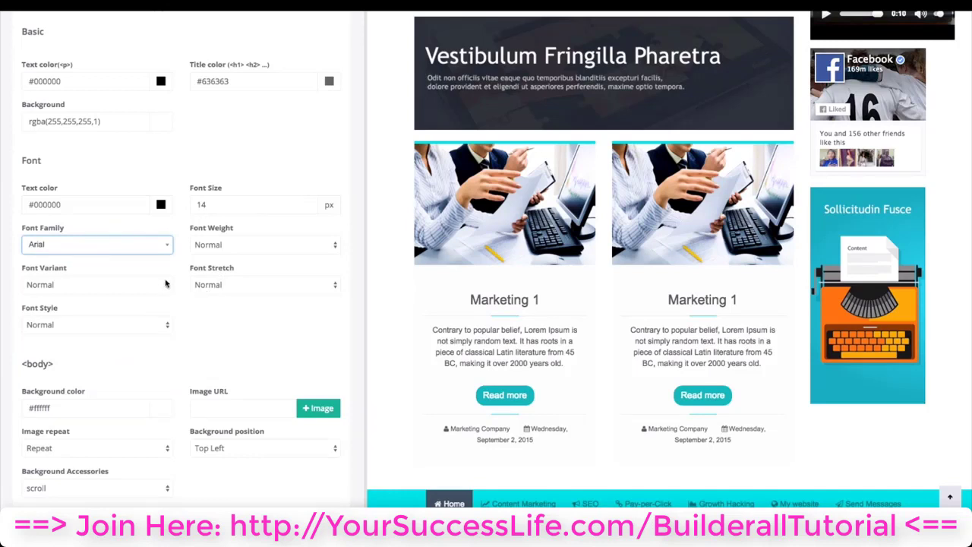
# Review the body background and back-to-top appearance settings, checking the Background Accessories choices and keeping scroll
pyautogui.scroll(-4, 164, 282)
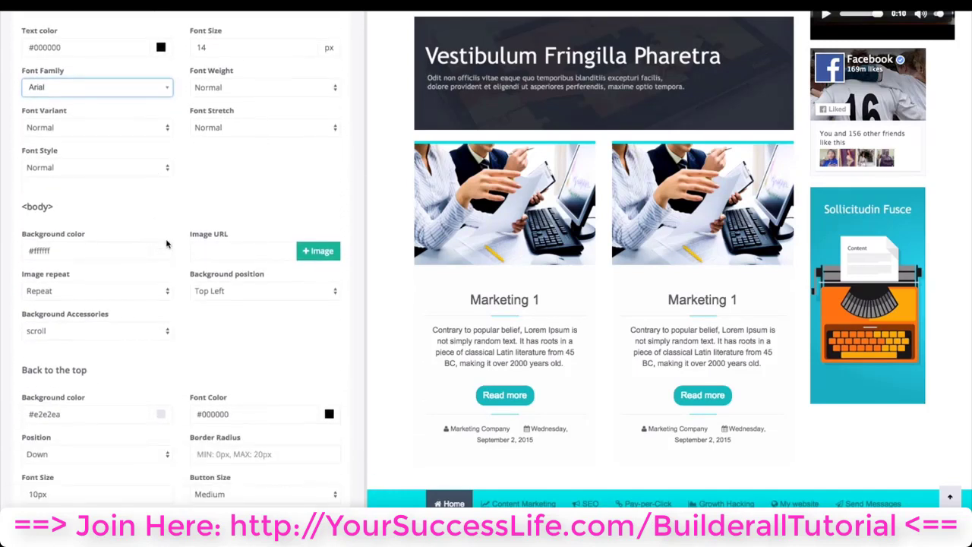
pyautogui.scroll(-1, 169, 241)
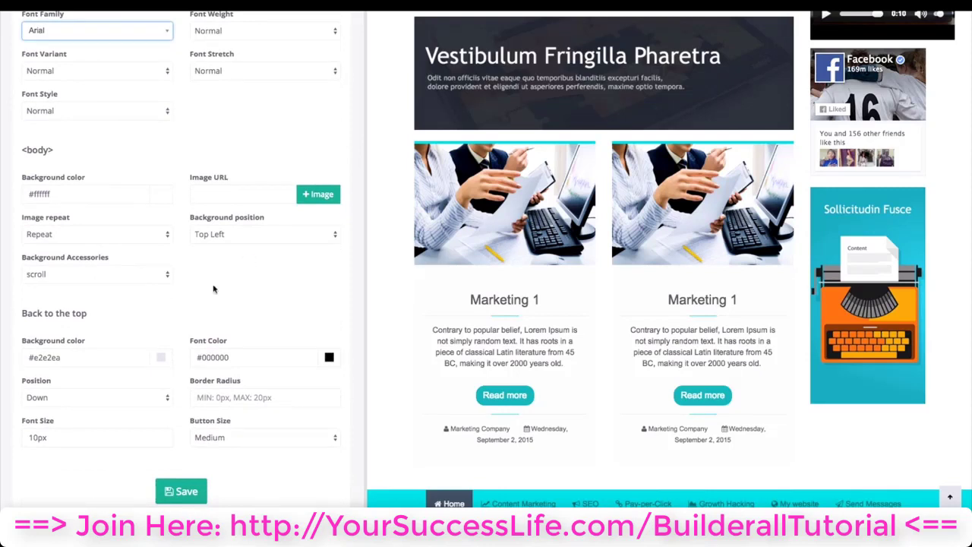
pyautogui.scroll(-1, 182, 285)
pyautogui.click(74, 206)
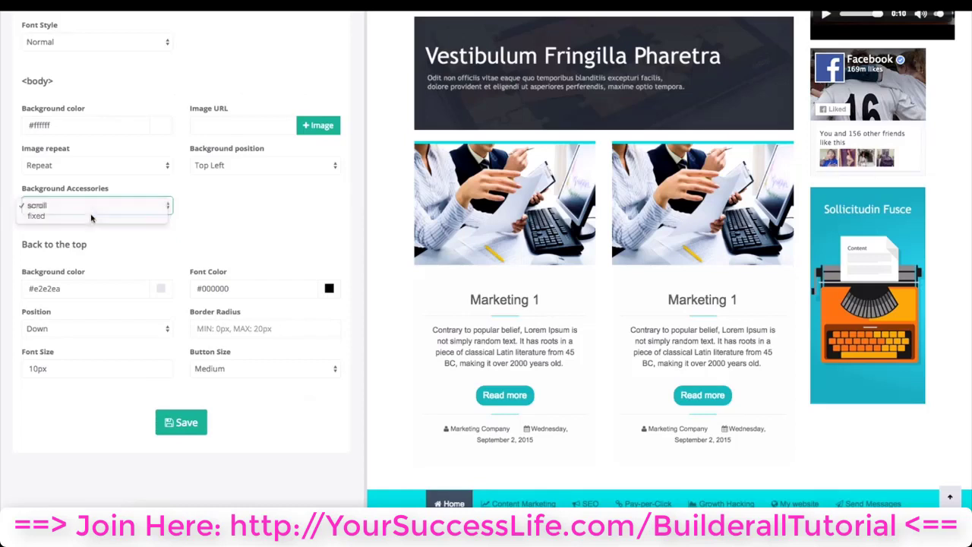
pyautogui.click(104, 205)
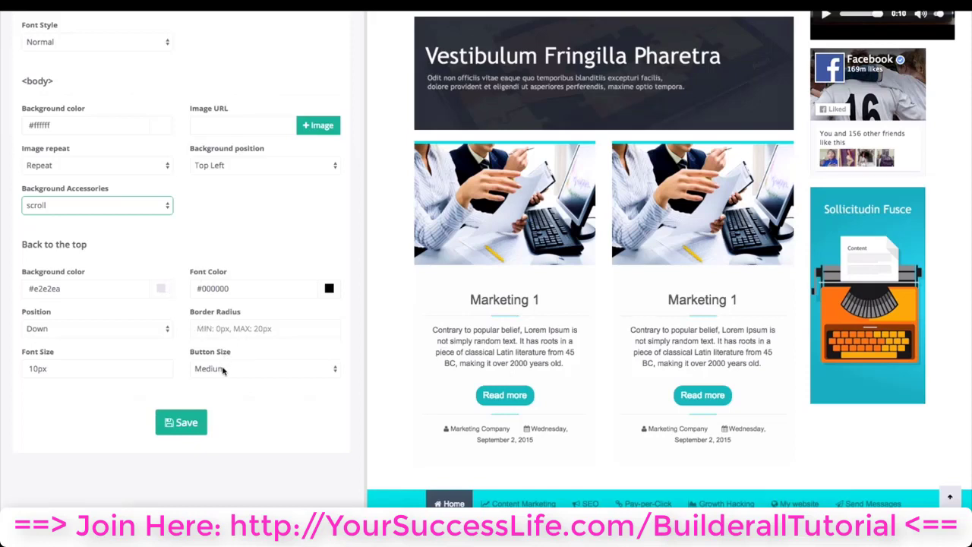
pyautogui.scroll(8, 239, 292)
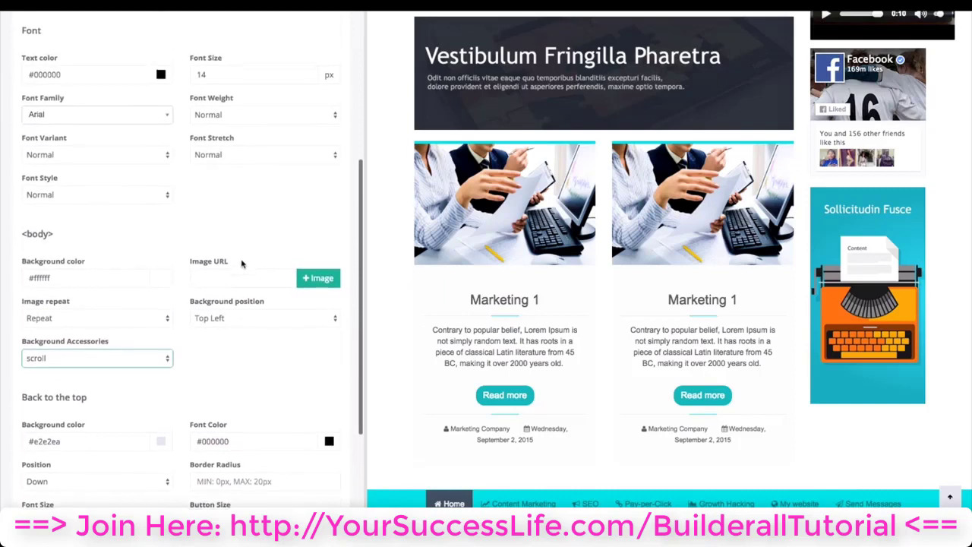